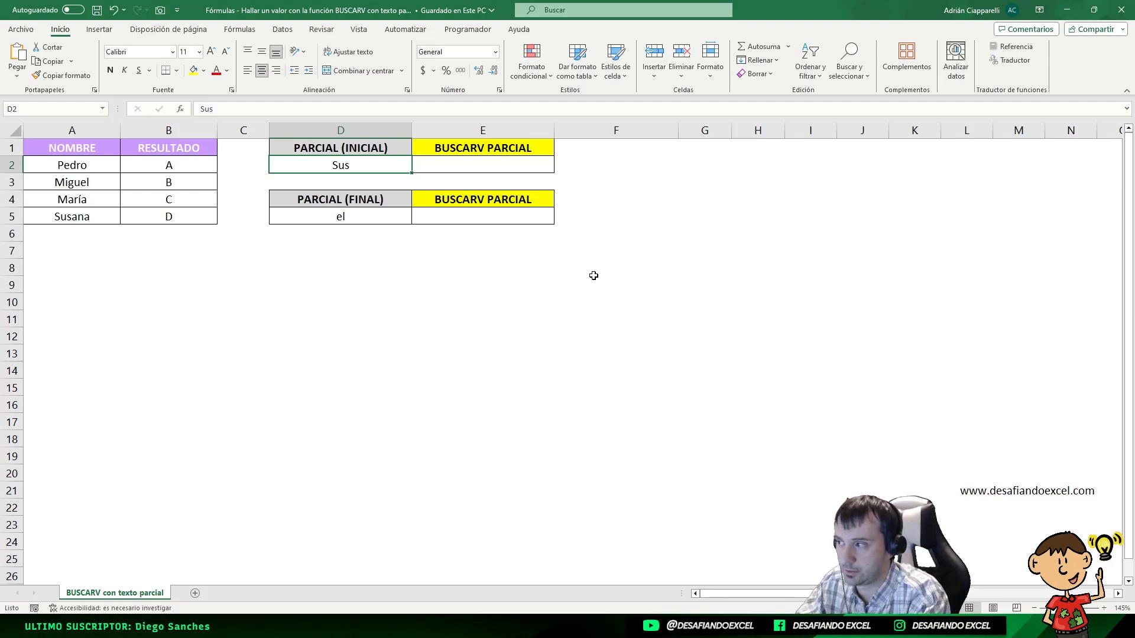
Step: Examine the names and results in the NOMBRE and RESULTADO table
key(Left)
key(Left)
key(Left)
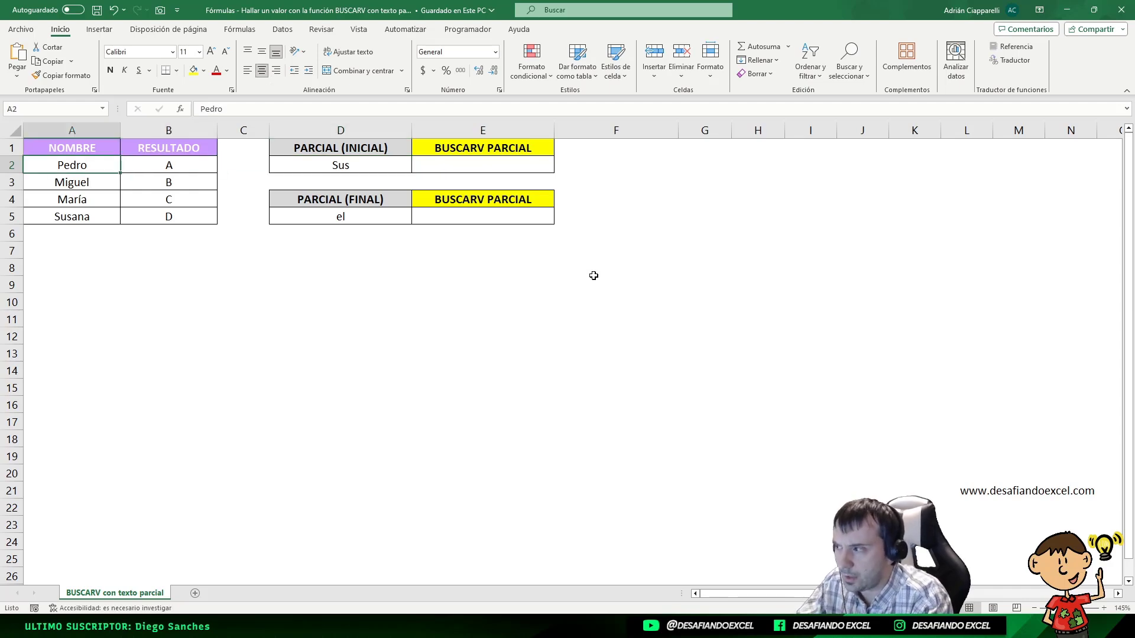
key(Down)
key(Down)
key(Right)
key(Right)
key(Up)
key(Up)
key(Left)
key(Left)
key(Up)
key(Right)
key(Left)
key(Down)
key(Right)
key(Left)
key(Up)
key(Down)
key(Down)
key(Down)
key(Down)
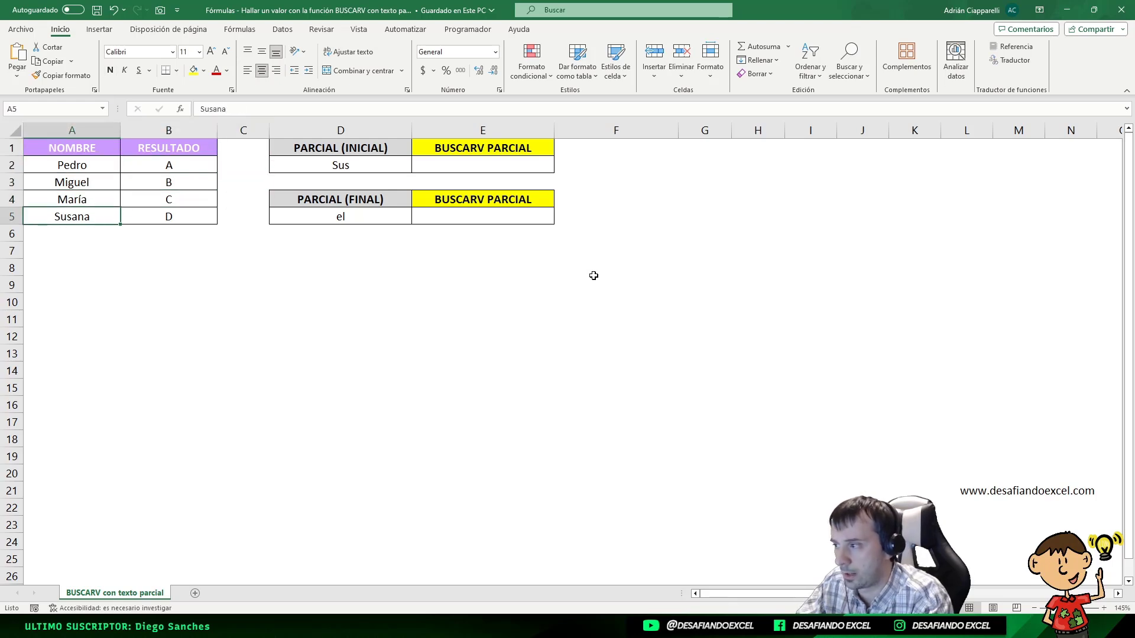
Step: Examine the partial search texts in D2 and D5 under PARCIAL (INICIAL) and PARCIAL (FINAL)
key(Right)
key(Right)
key(Up)
key(Up)
key(Up)
key(Right)
key(Up)
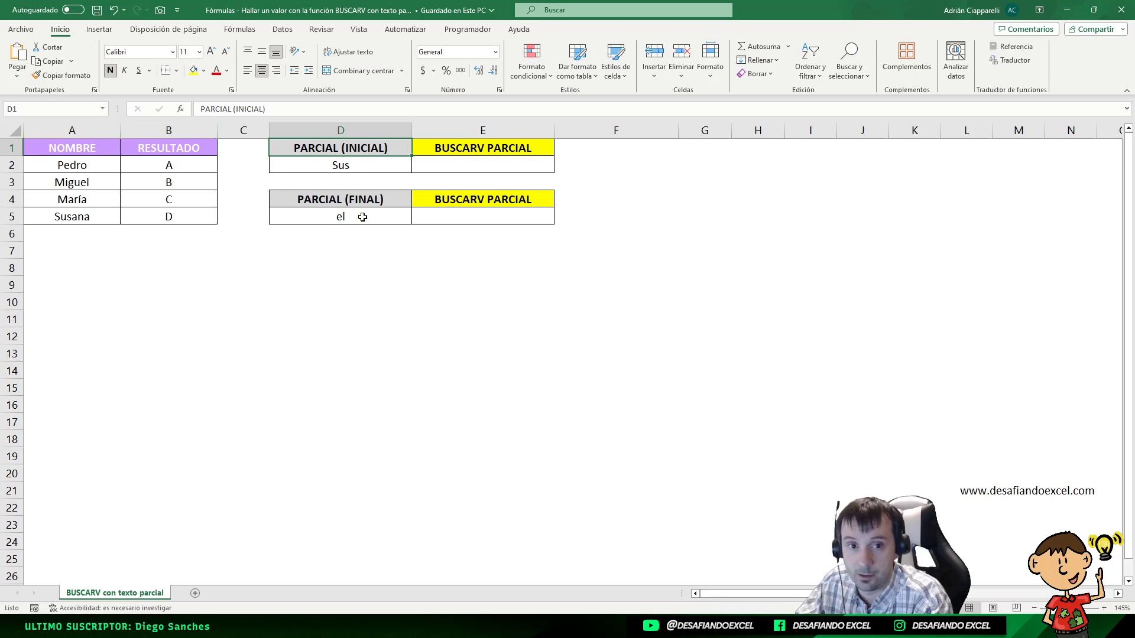
click(365, 170)
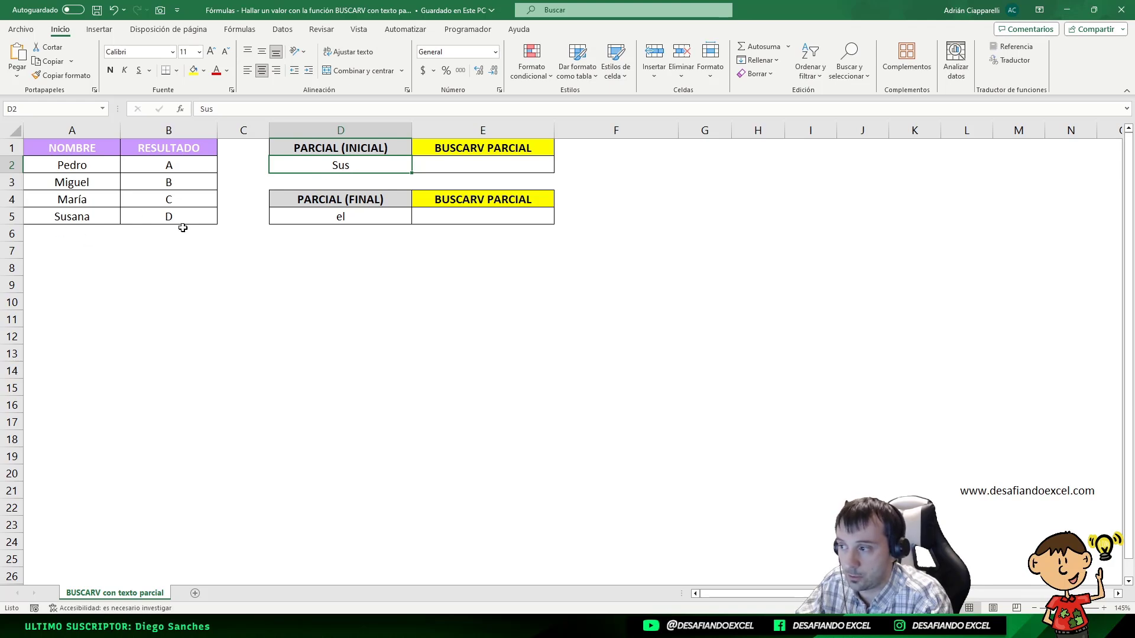
click(348, 216)
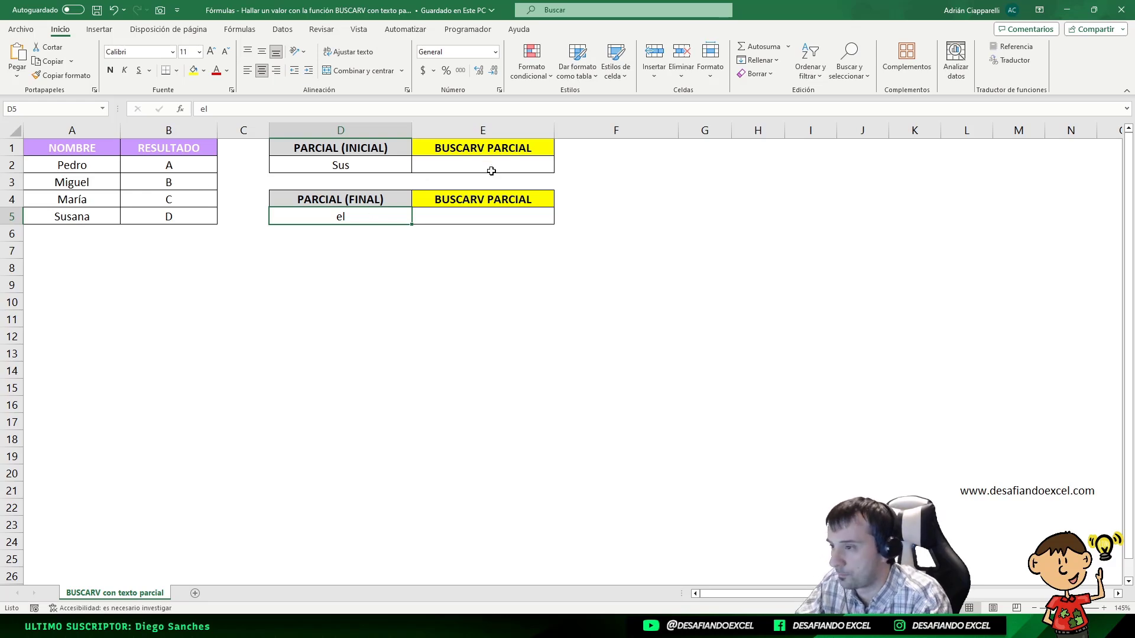
Step: Enter the formula =BUSCARV(D2&"*";A2:B5;2;0) in cell E2
click(436, 167)
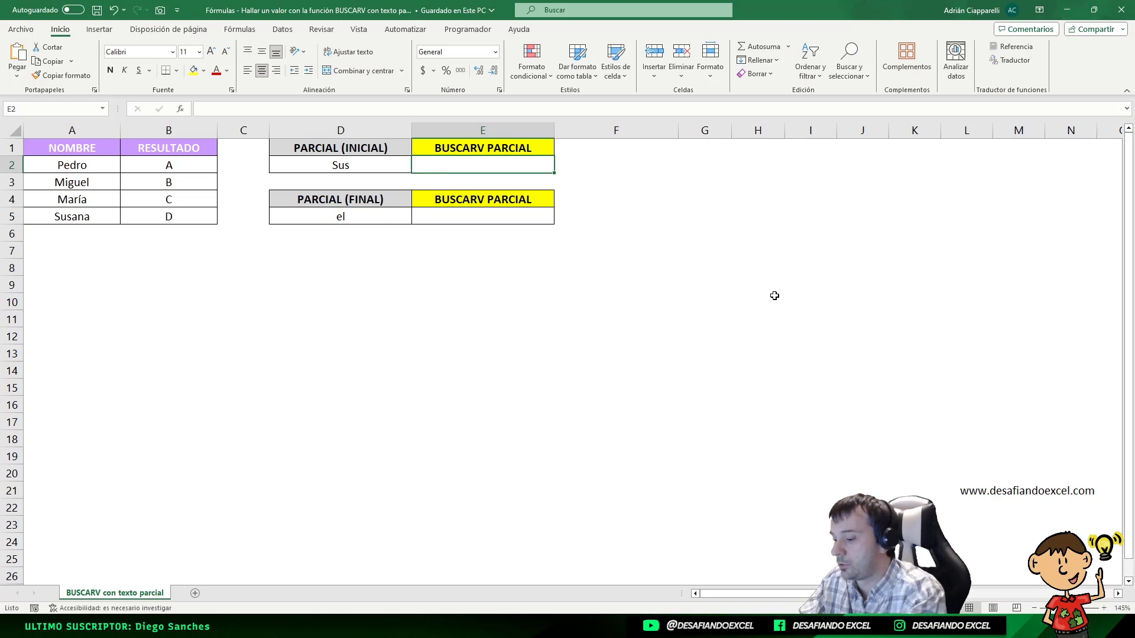
text(=B)
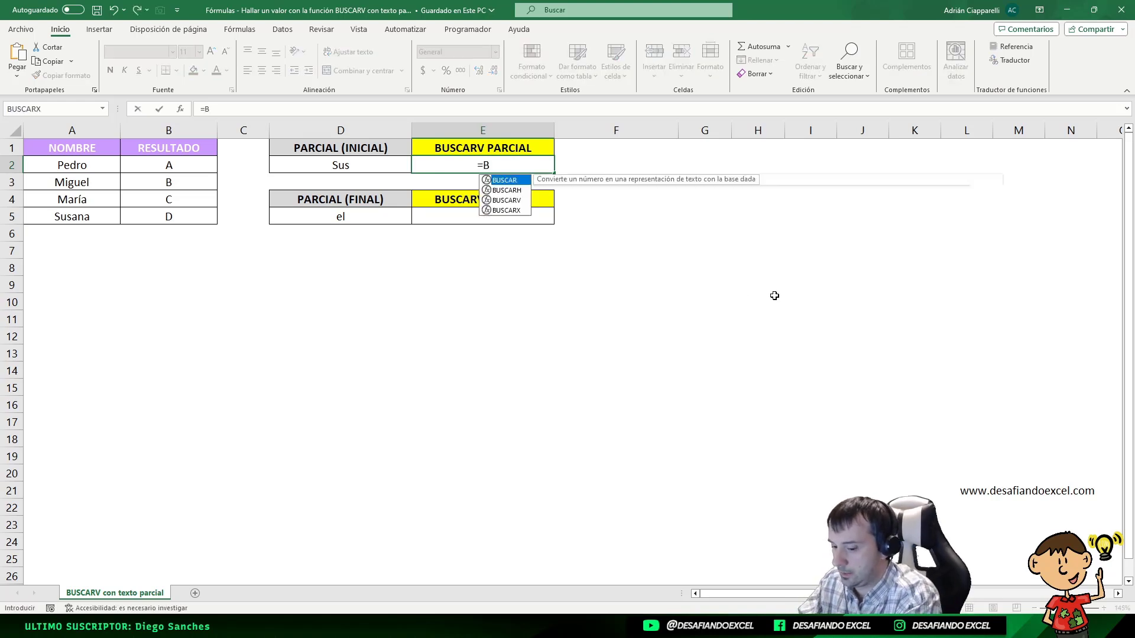
text(USCARV()
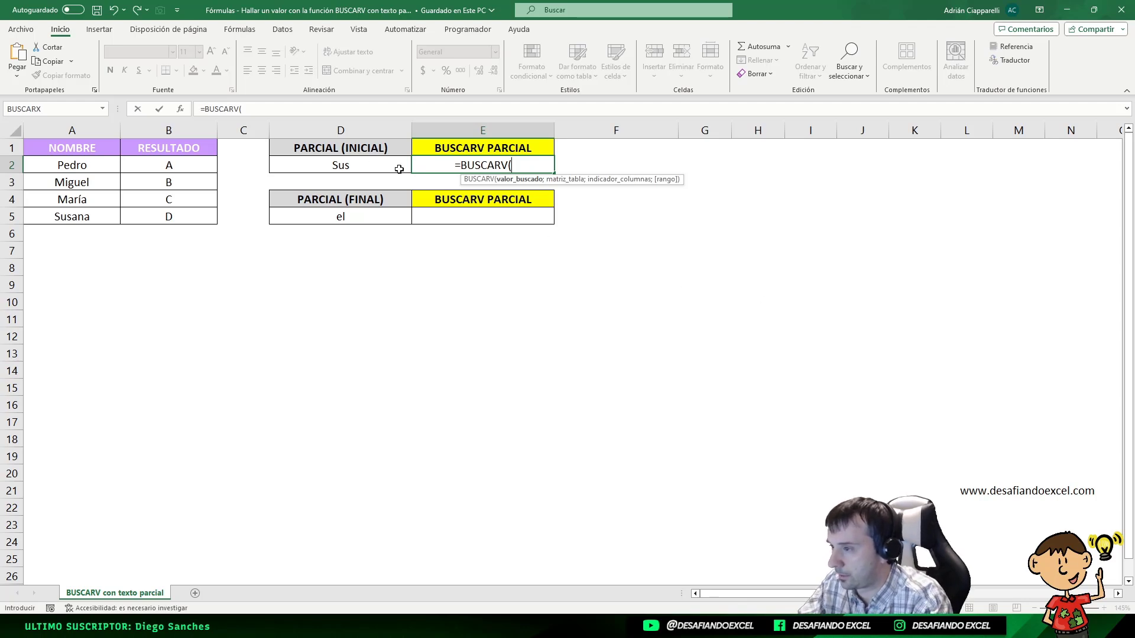
click(349, 168)
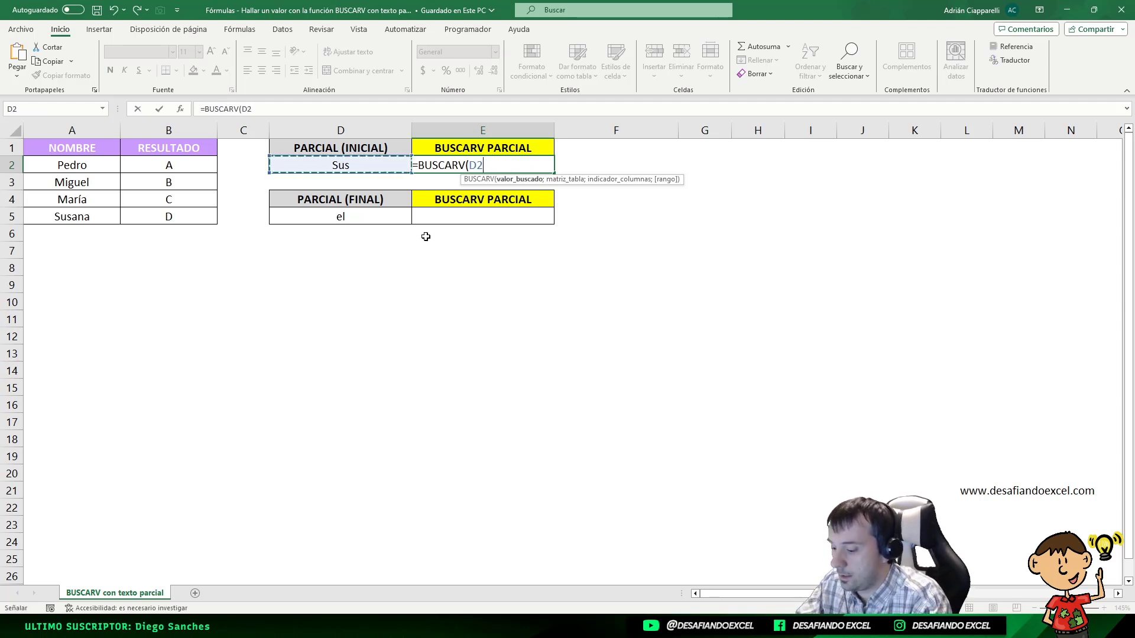
text(;)
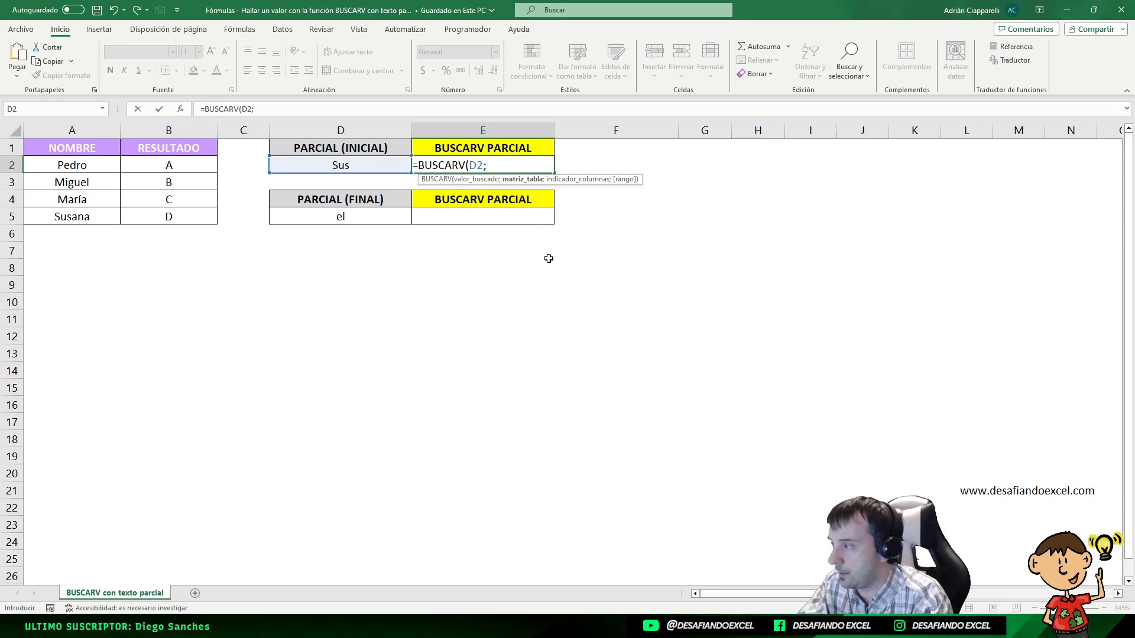
key(BackSpace)
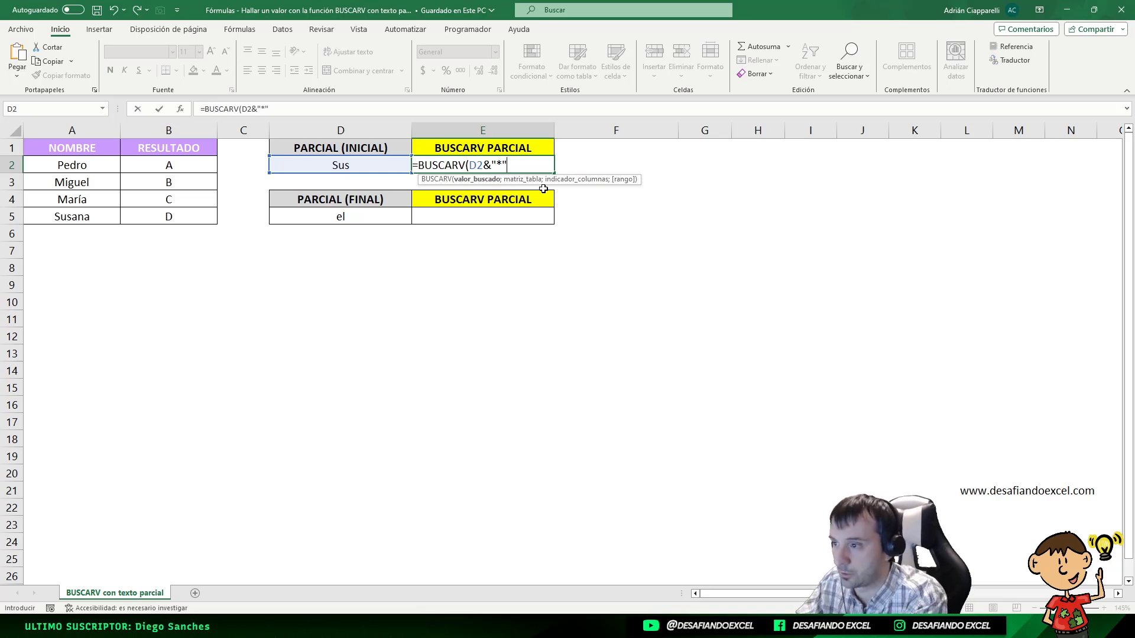
text(;)
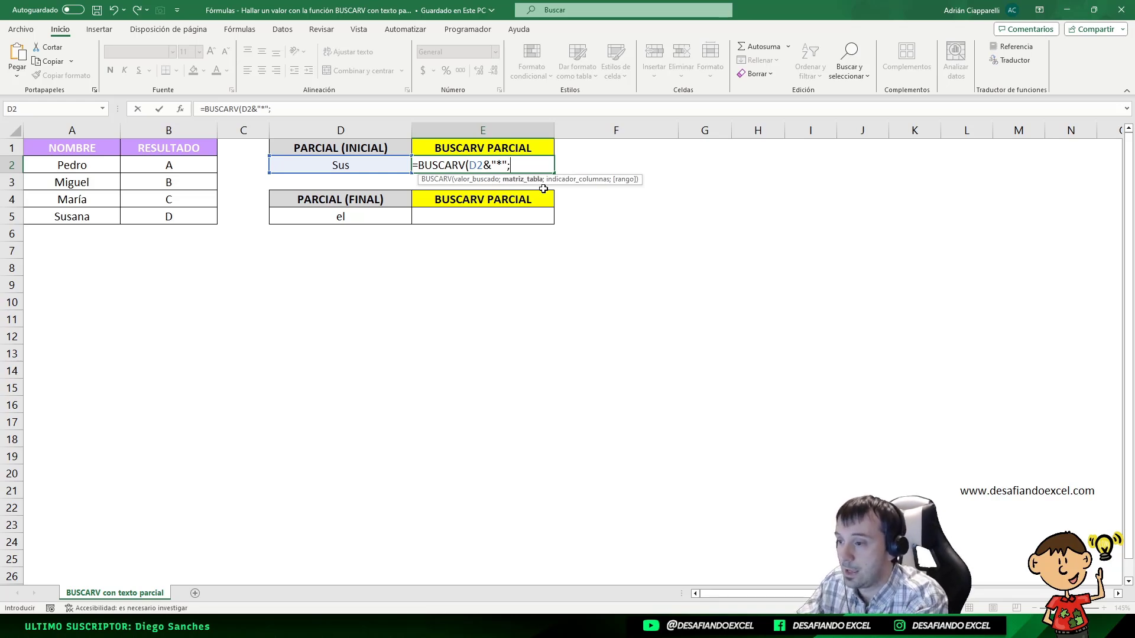
drag(98, 162, 169, 218)
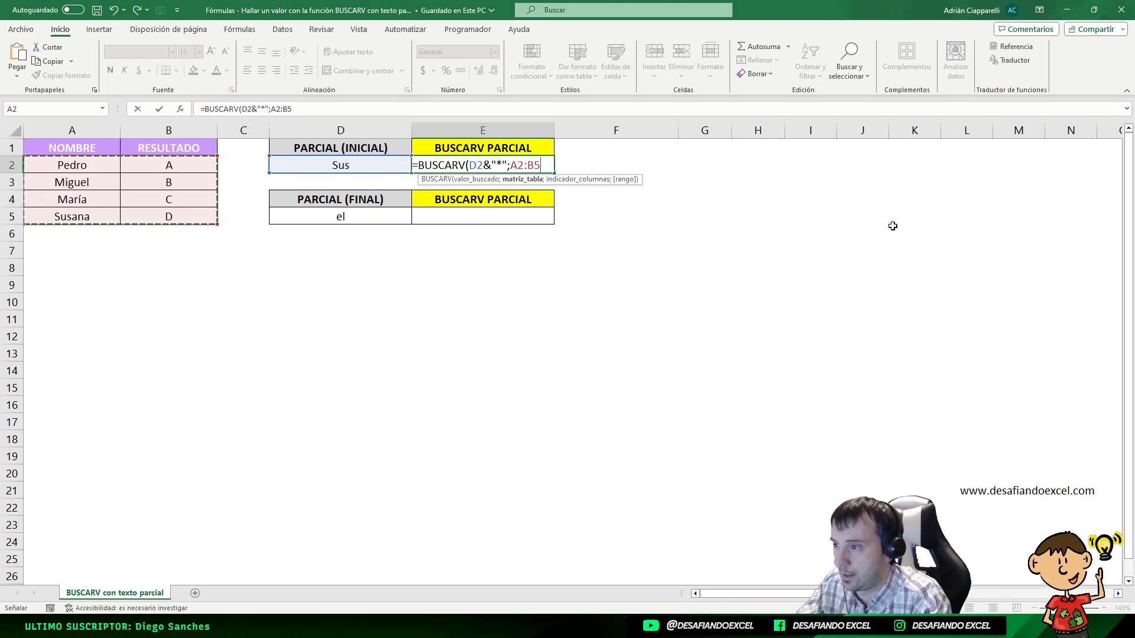
text(;2)
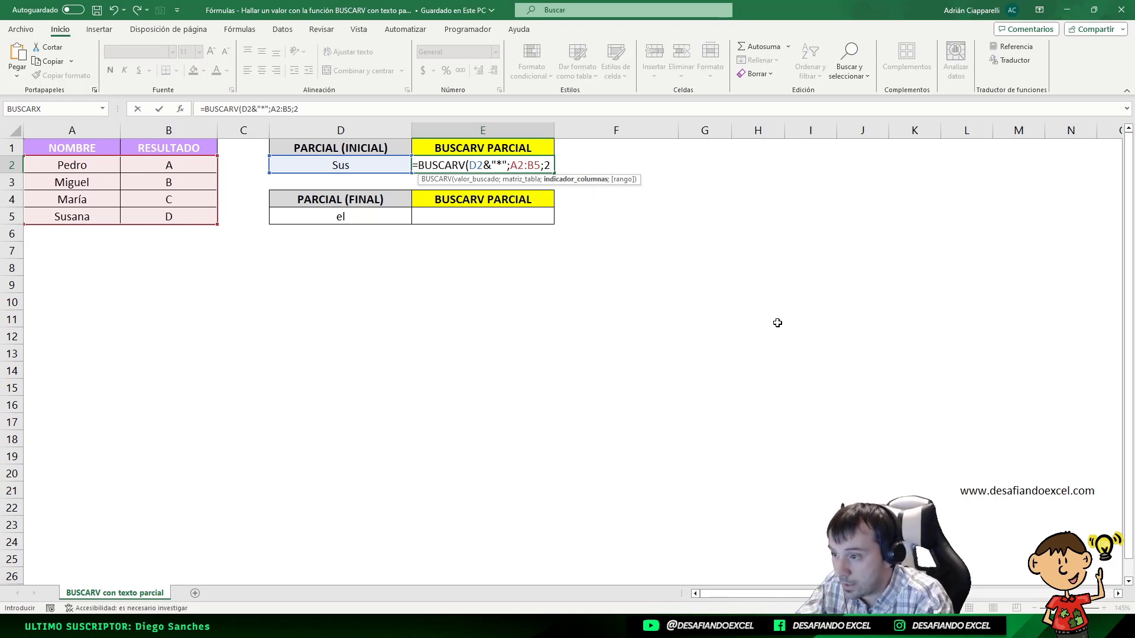
text(;0)
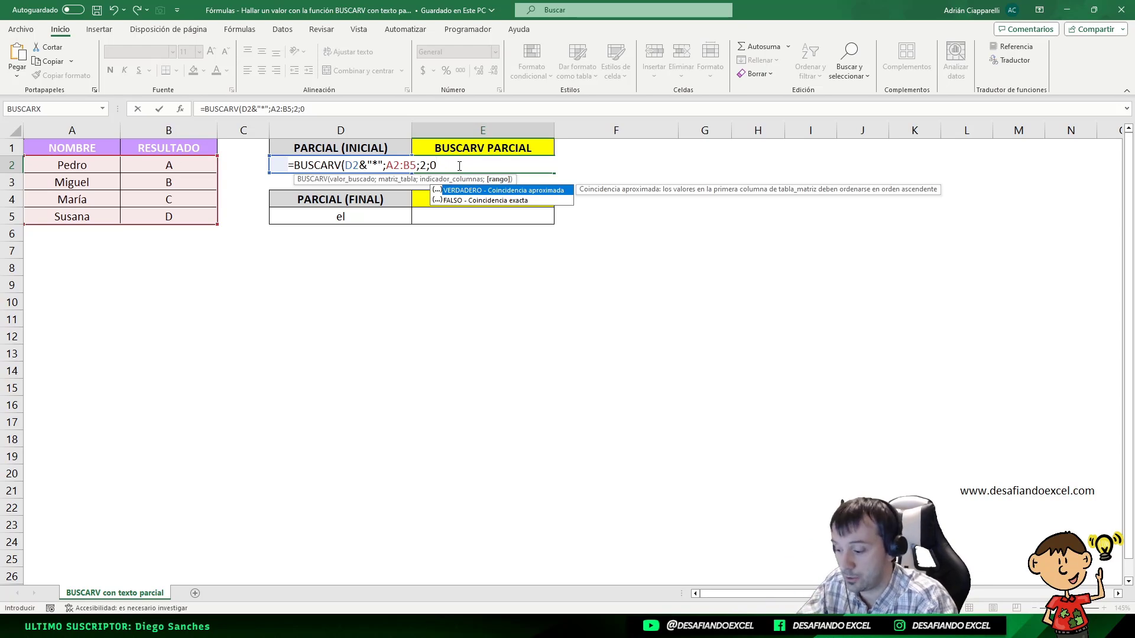
text())
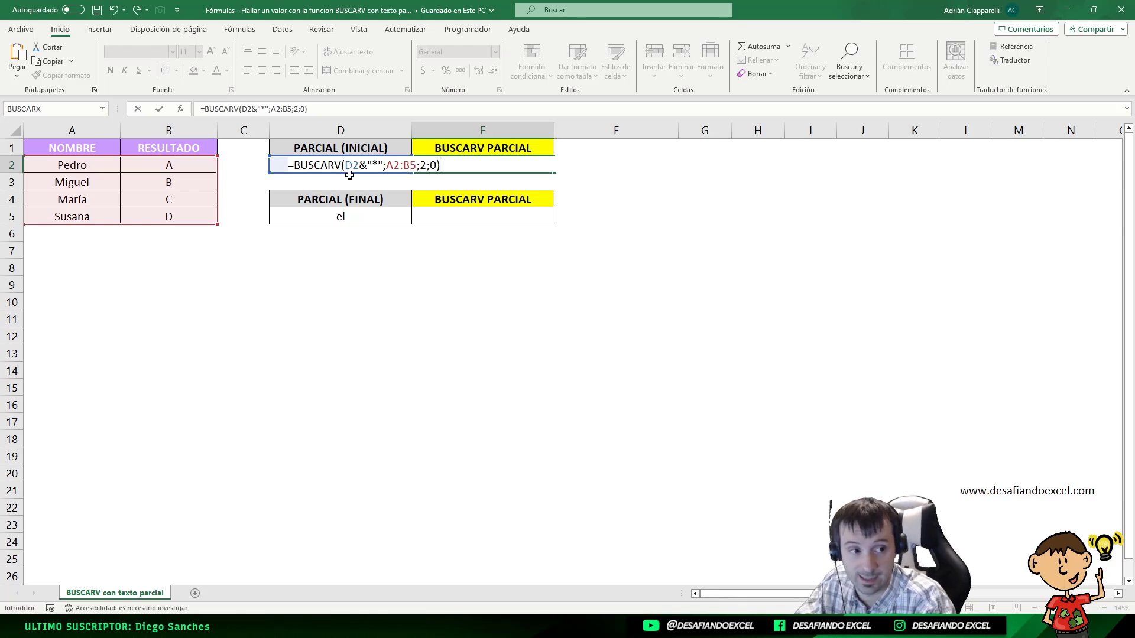
key(ctrl+Return)
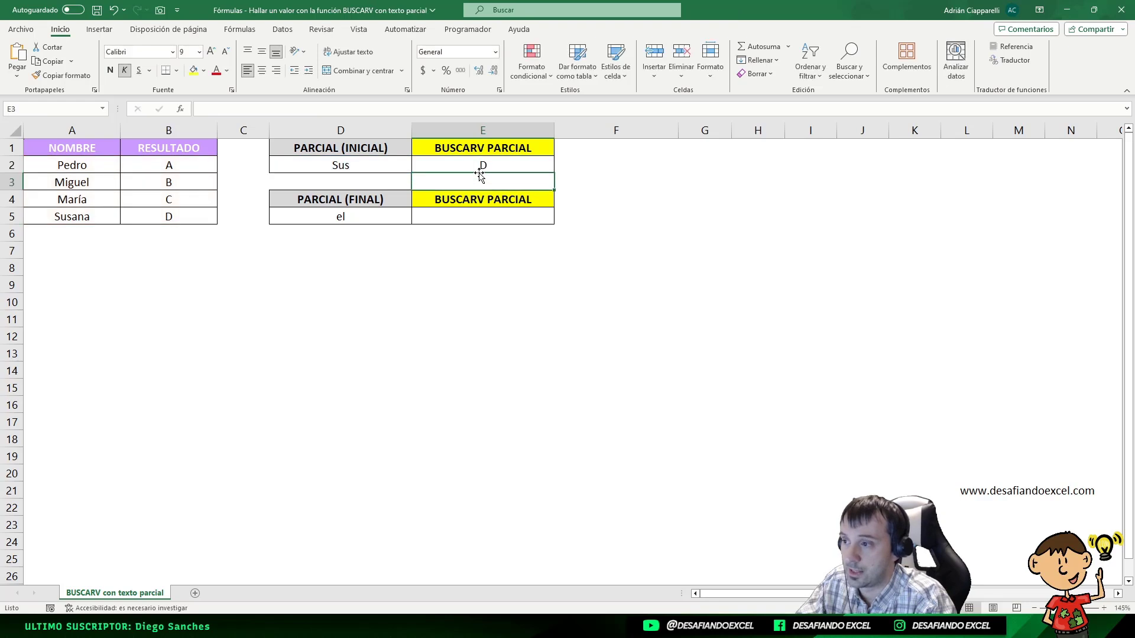
Step: Compare the lookup result in E2 with the search text in D2 and the table's last row
click(171, 218)
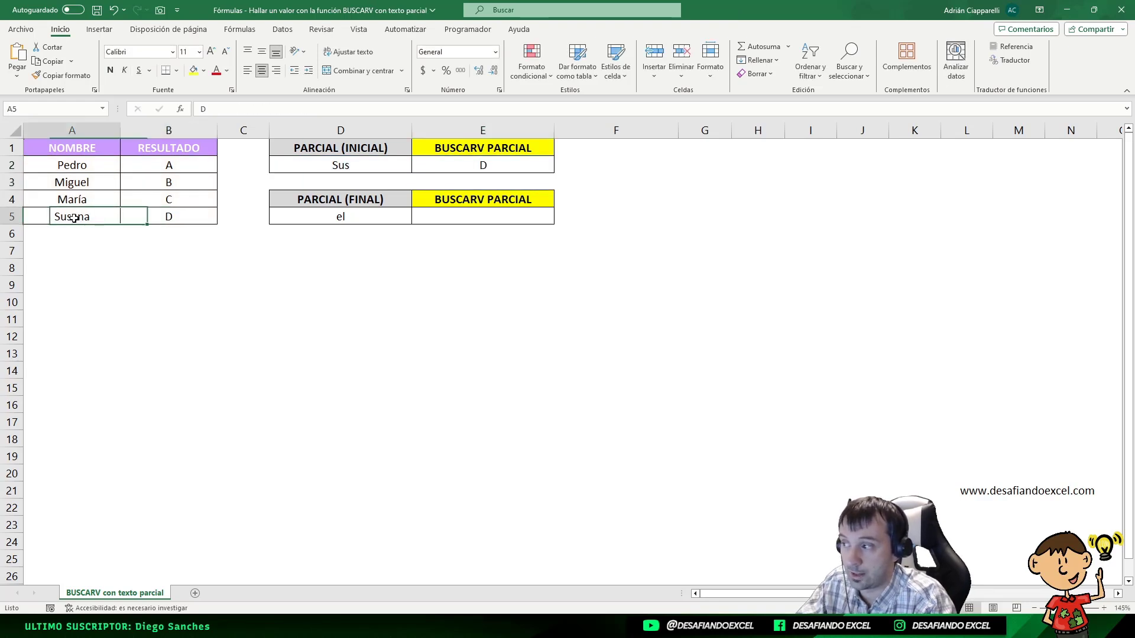
click(338, 167)
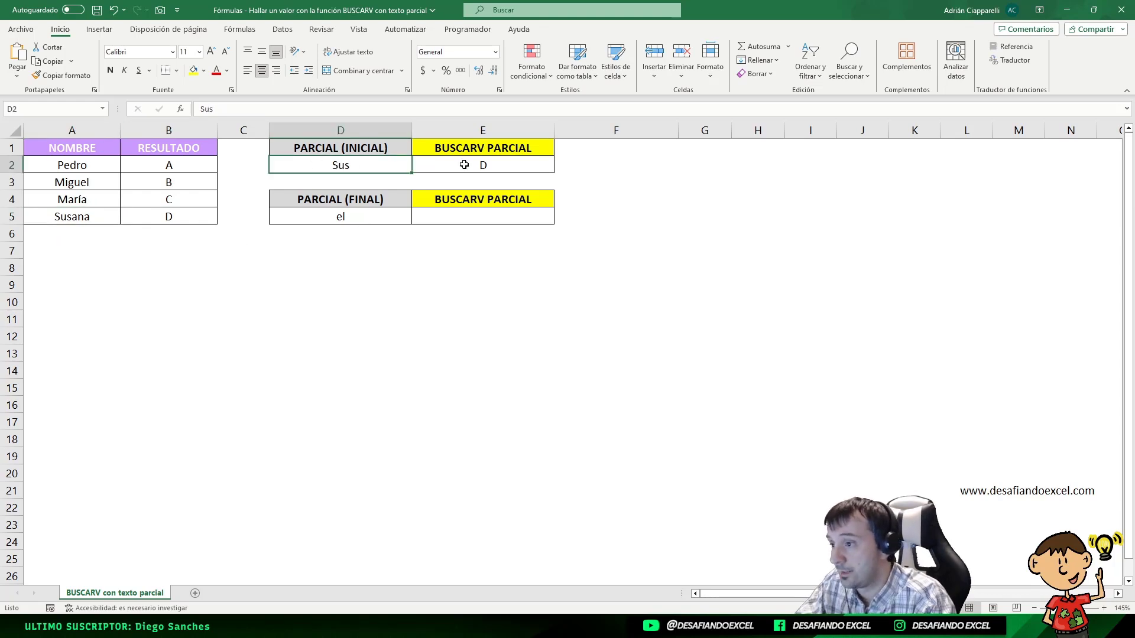
click(465, 168)
Step: Replace the name in A5 with Sus to test the lookup with an exact match
click(104, 218)
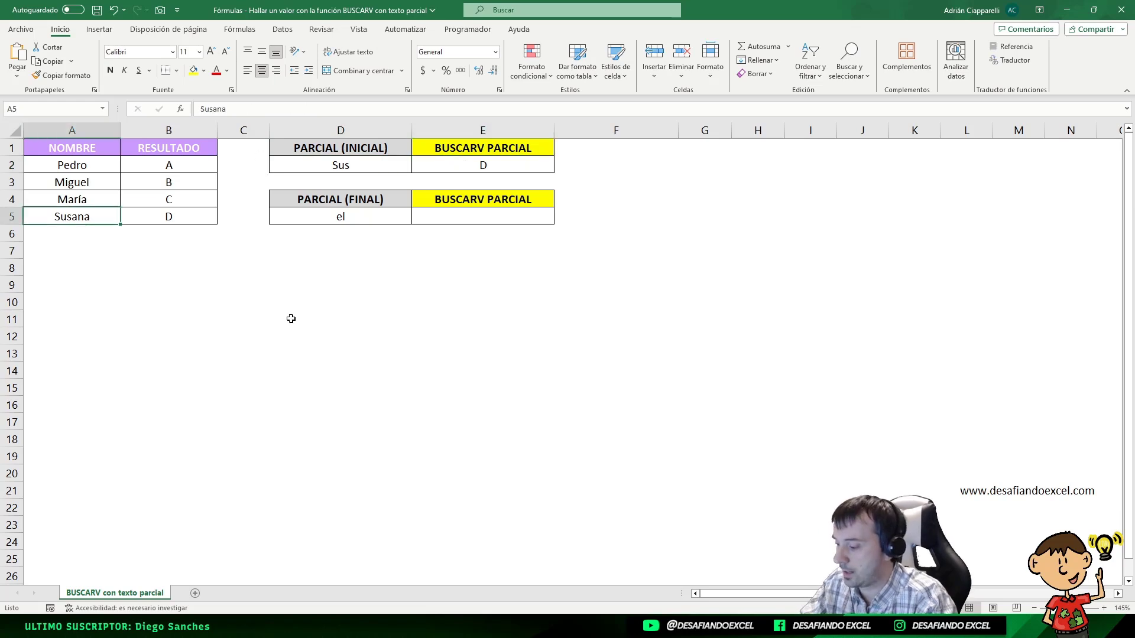
text(Sus)
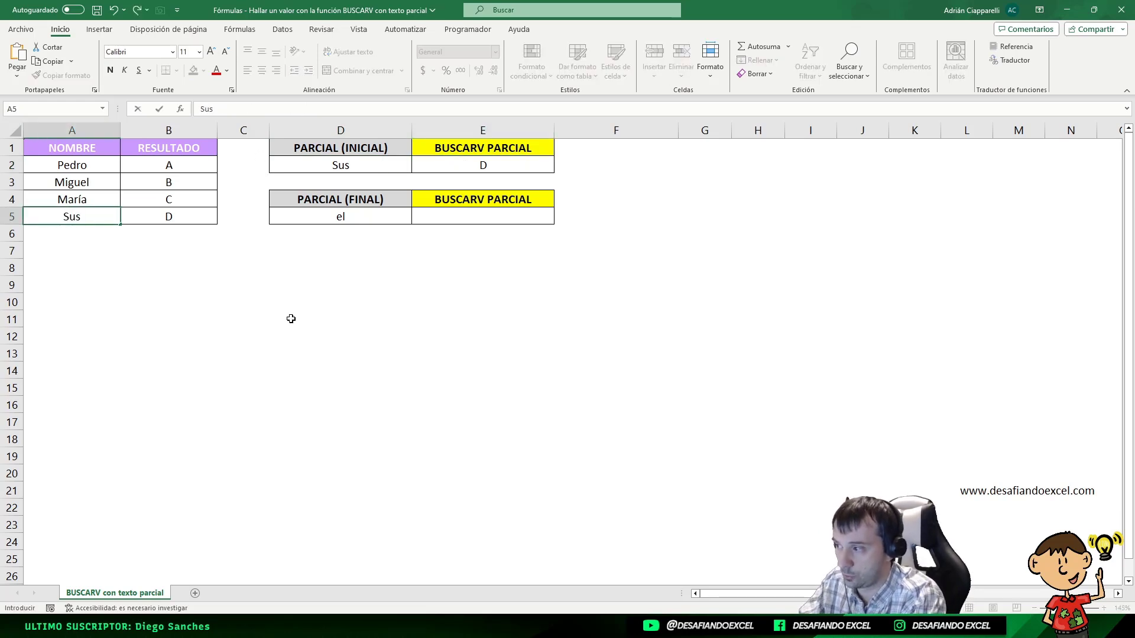
key(Return)
Step: Review the &"*" wildcard part of the E2 formula and compare the texts in A5 and D2
click(420, 169)
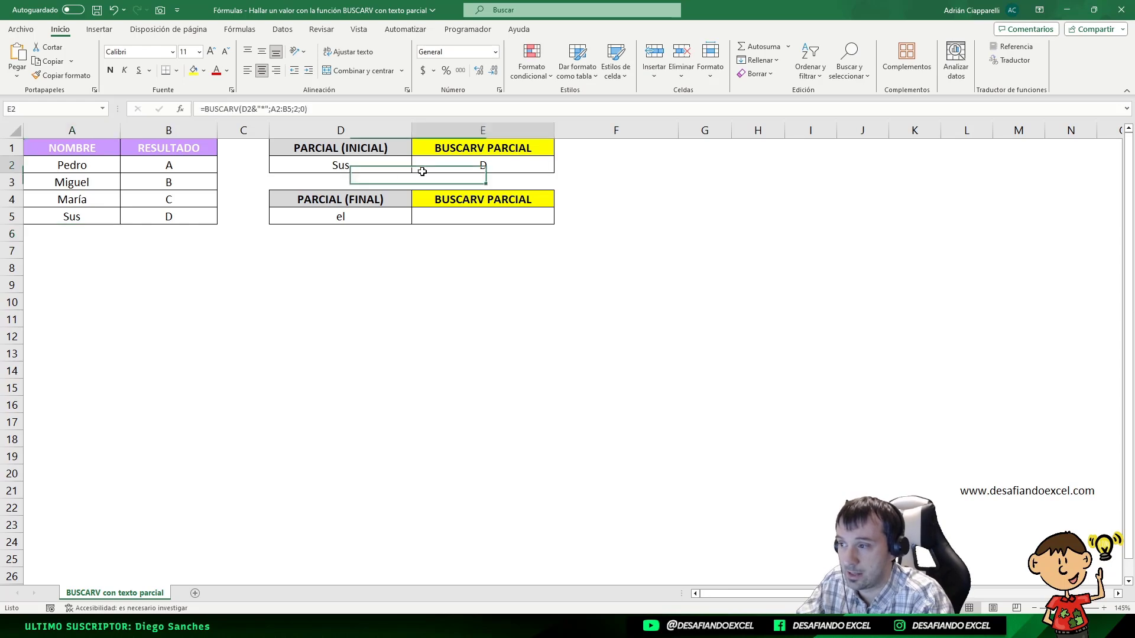
click(269, 109)
text(;)
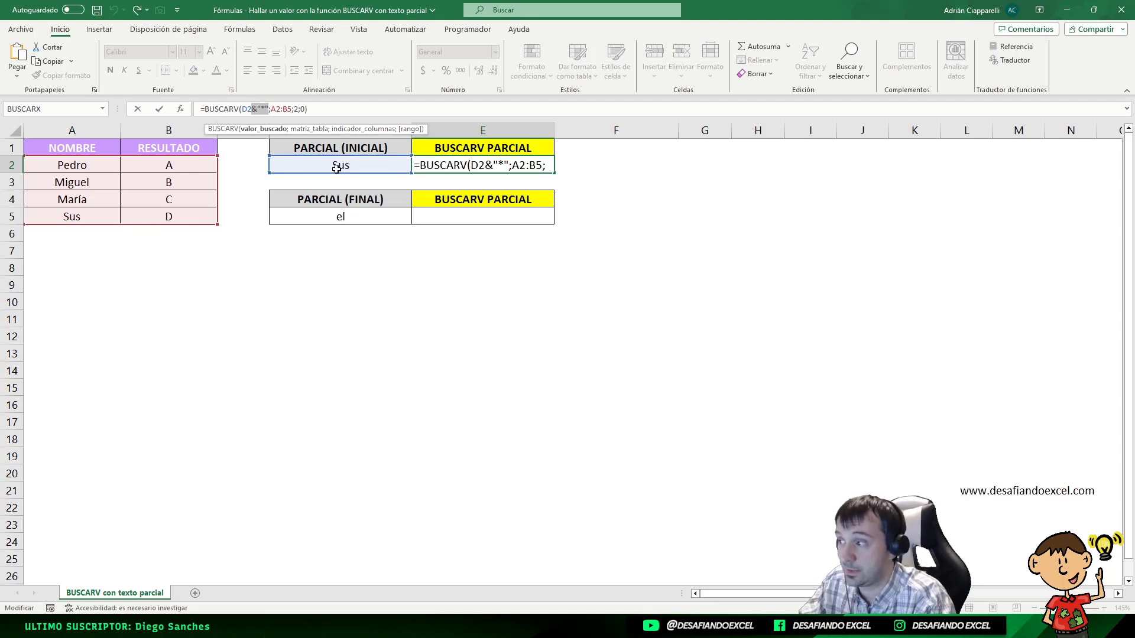
key(ctrl+Return)
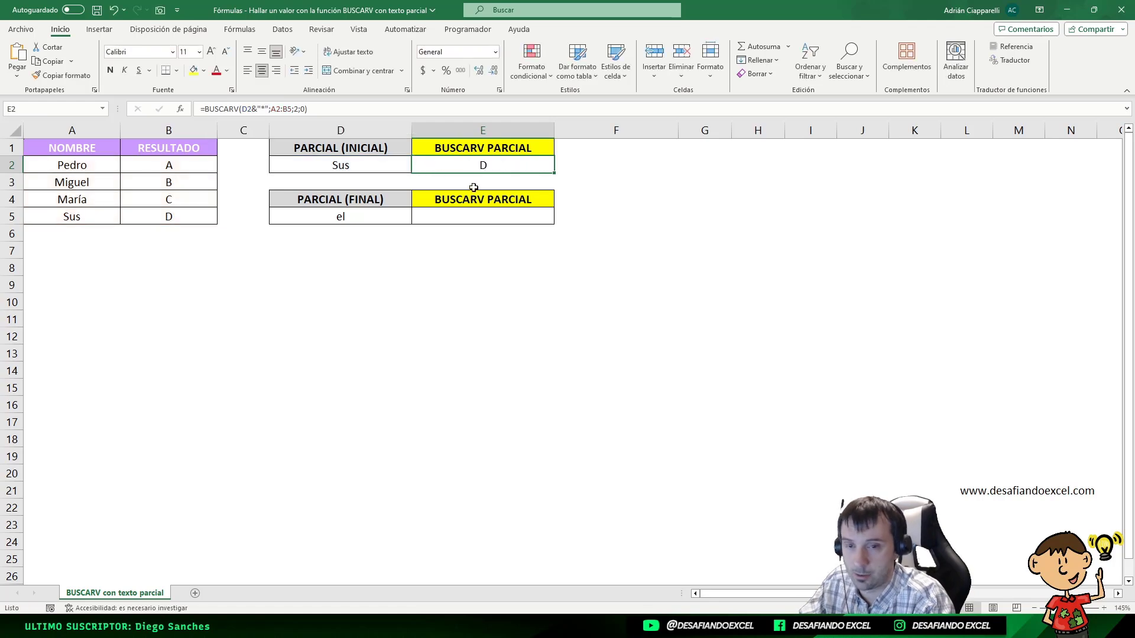
double_click(77, 219)
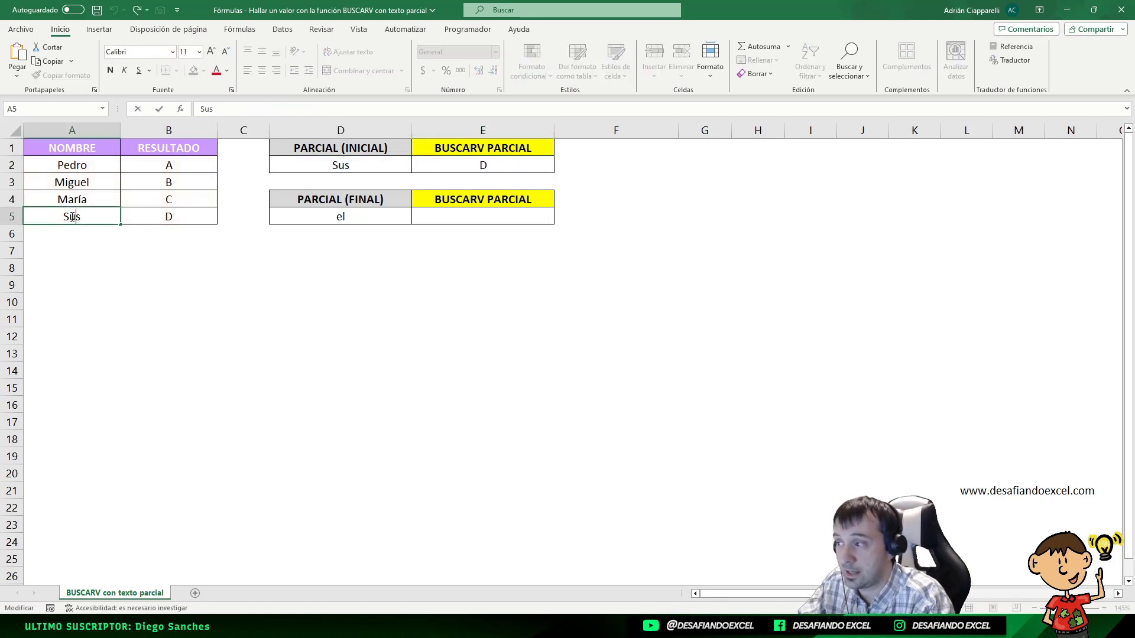
click(336, 169)
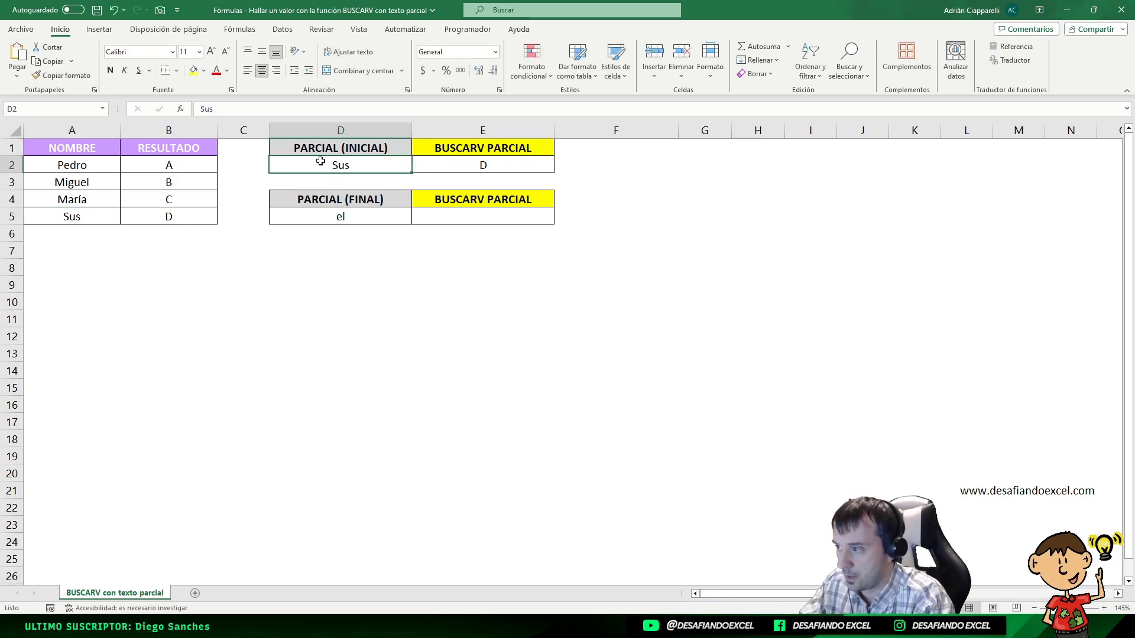
Step: Undo the replacement of the name in A5
click(76, 217)
key(ctrl+z)
key(ctrl+z)
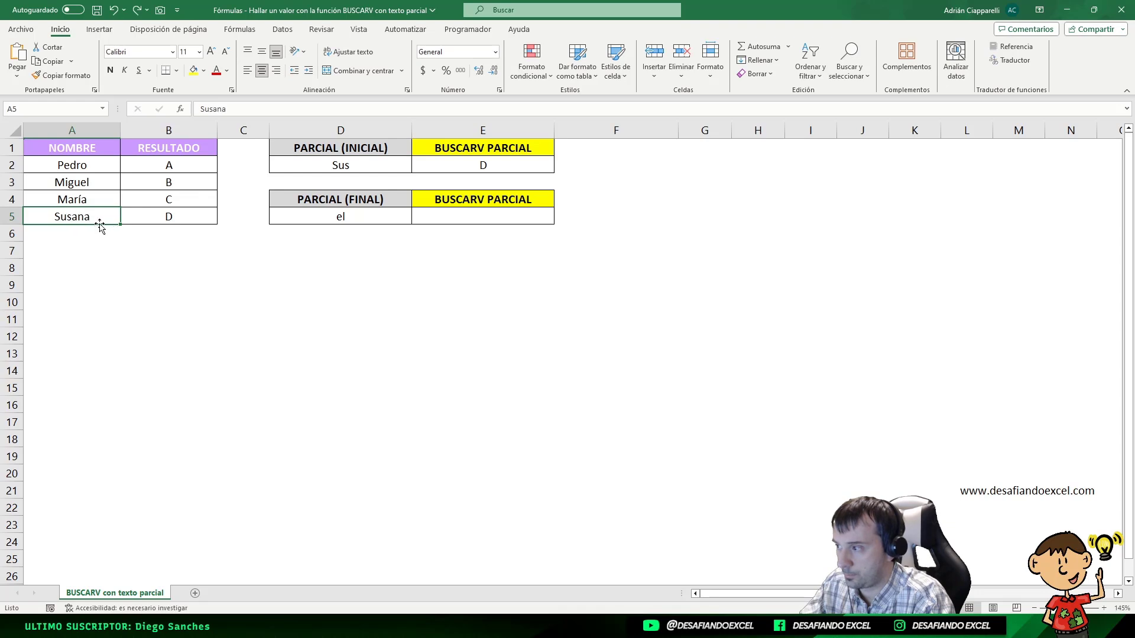
Step: Change the search text in D2 to lowercase sus and check the lookup in E2
click(358, 162)
text(su)
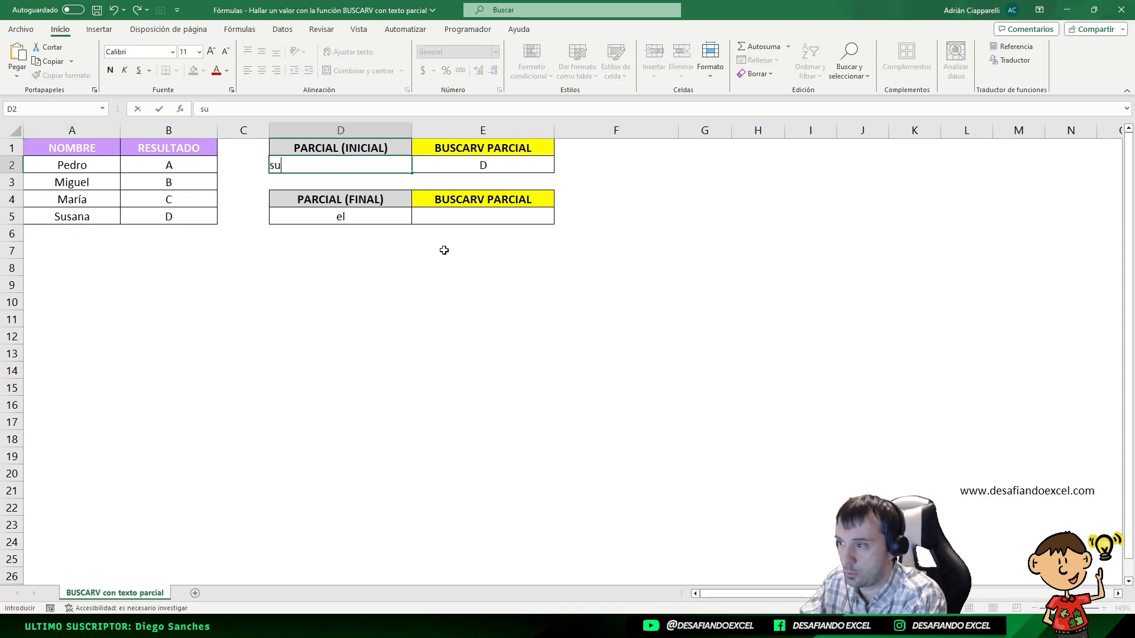
text(s)
key(Return)
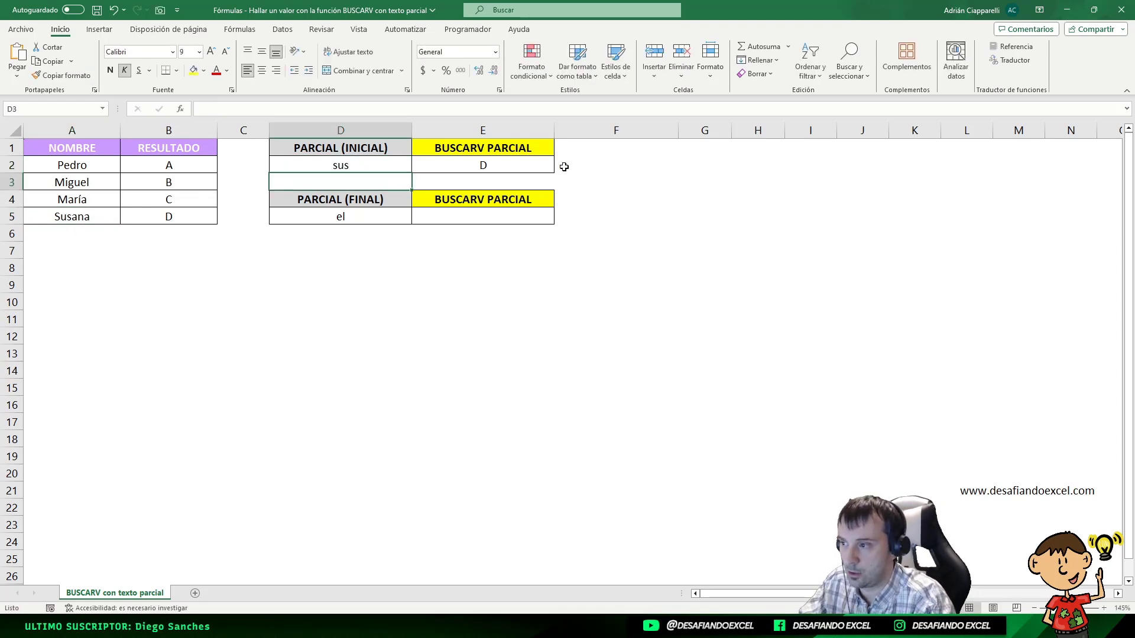
click(535, 166)
click(399, 160)
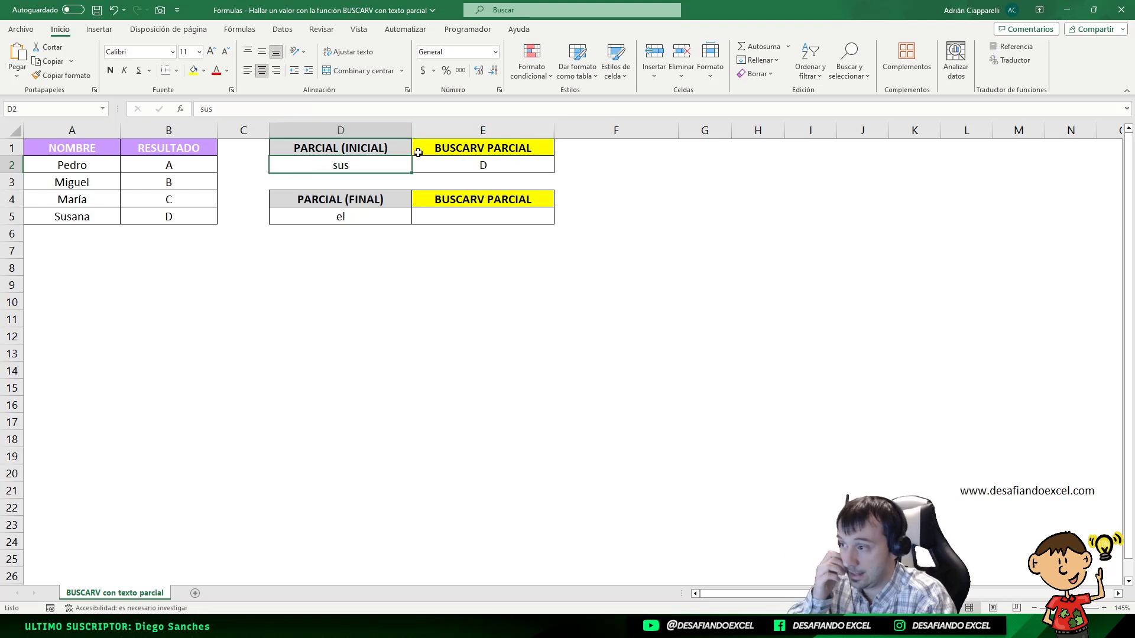
click(460, 169)
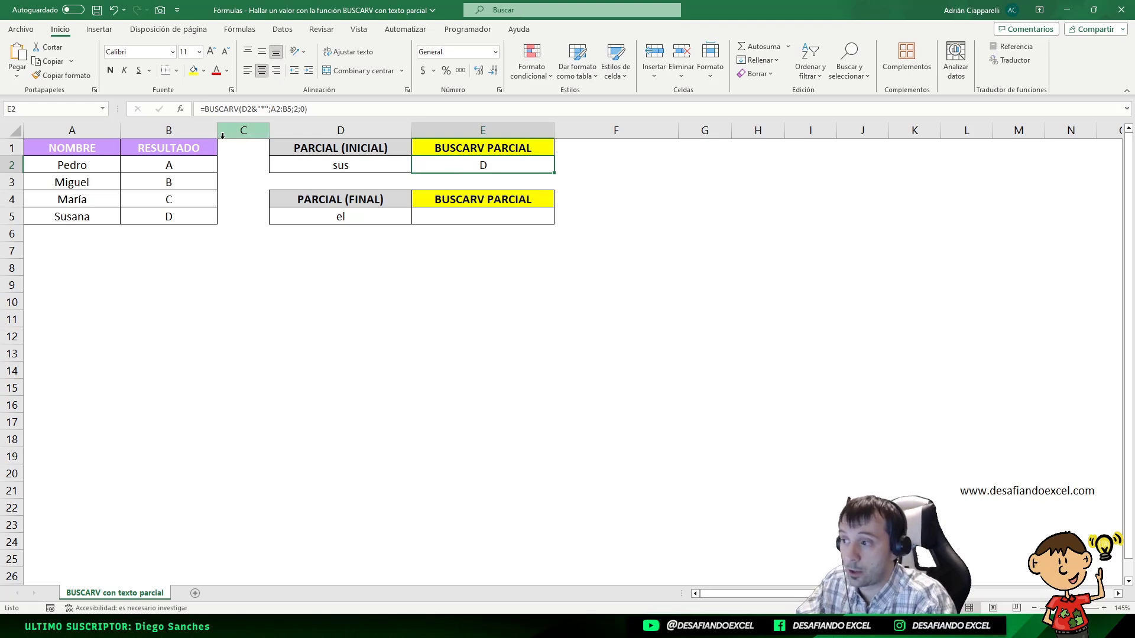
Step: Copy the BUSCARV formula text from E2 into E5 and change its lookup value reference to D5
click(348, 219)
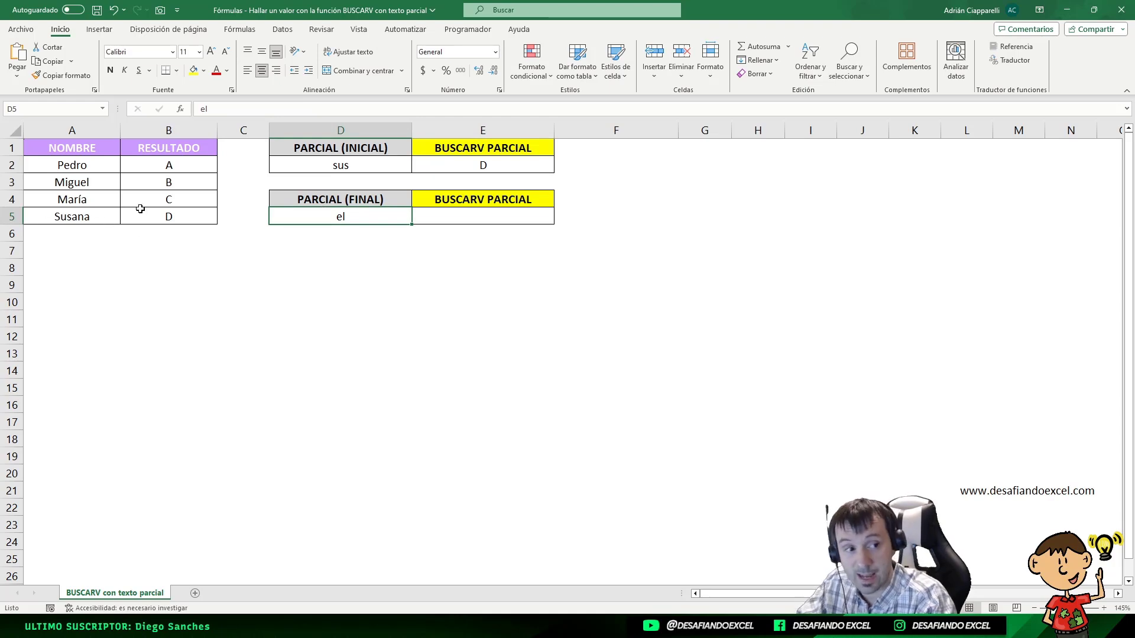
click(462, 160)
click(326, 108)
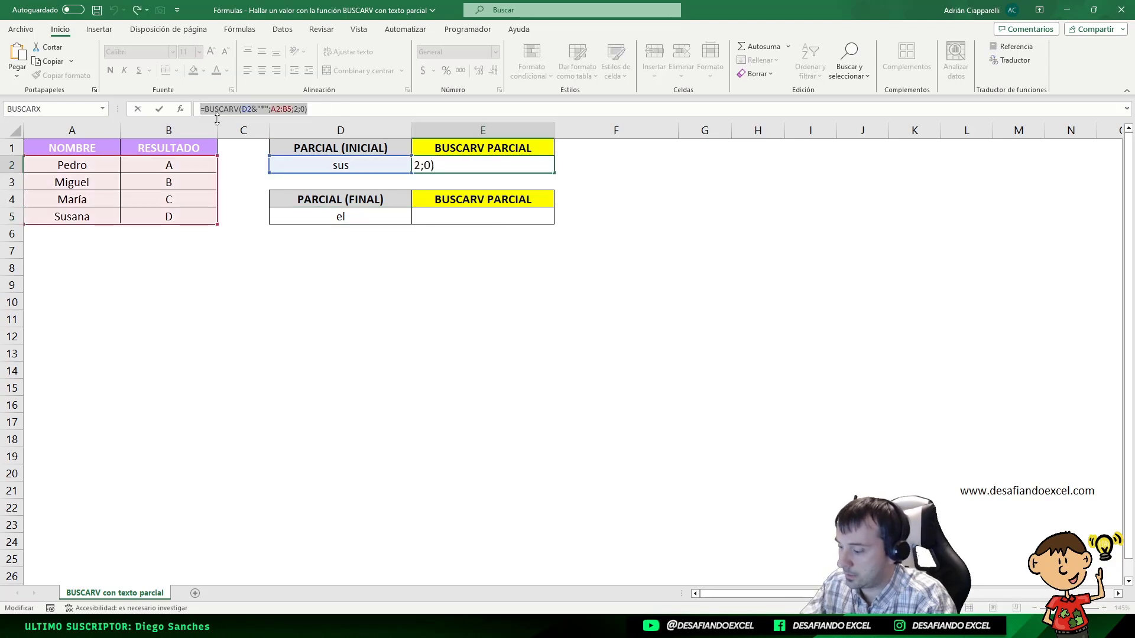
key(Escape)
double_click(448, 214)
text(=BUSCARV(D2&"*";A2:B5;2;0))
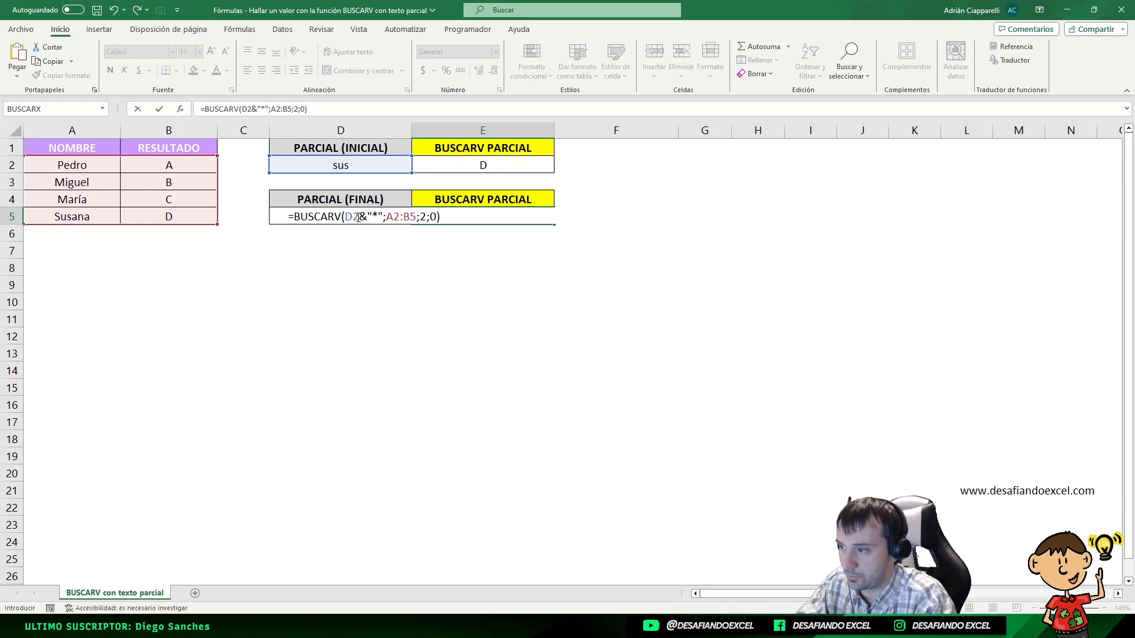
click(279, 218)
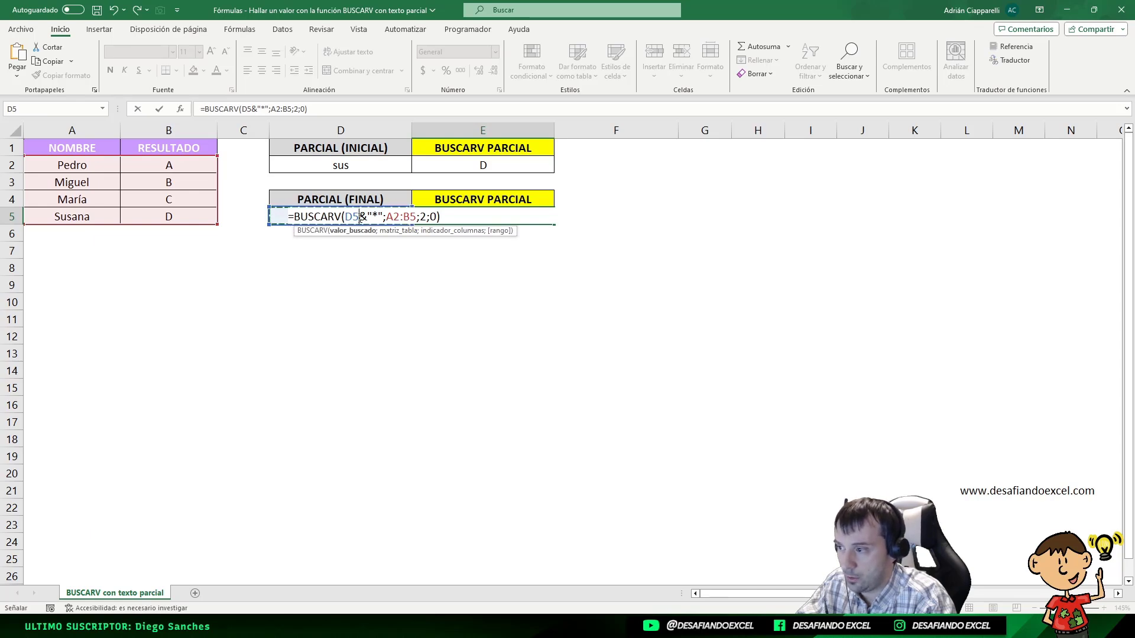
Step: Move the wildcard ahead of the lookup value so E5 holds =BUSCARV("*"&D5;A2:B5;2;0)
drag(361, 214, 384, 215)
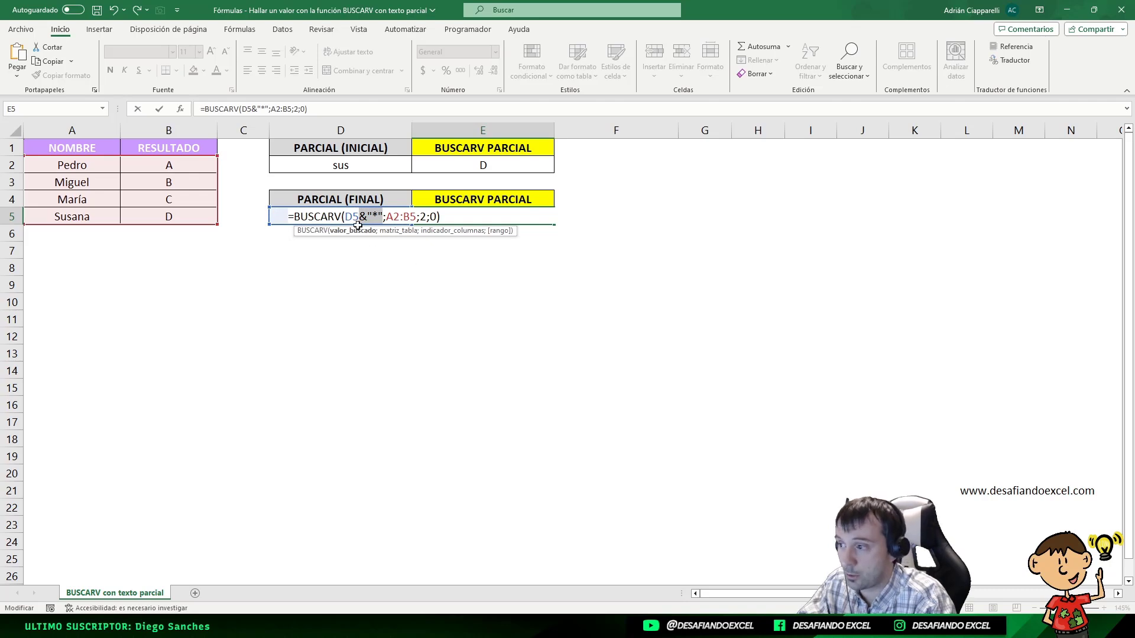
key(Delete)
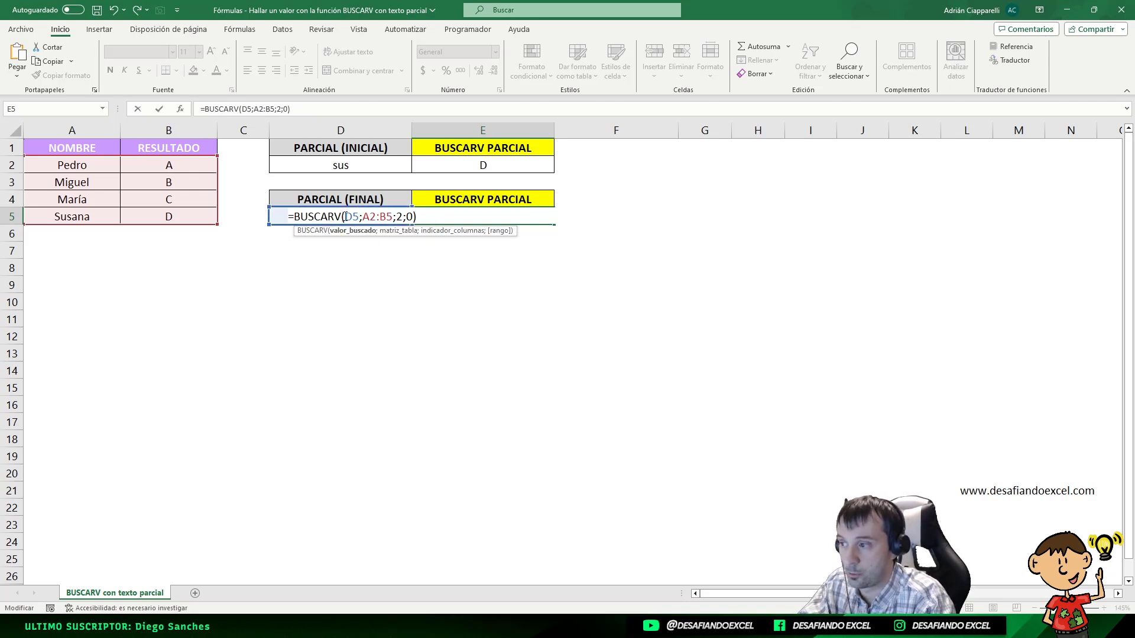
text("*")
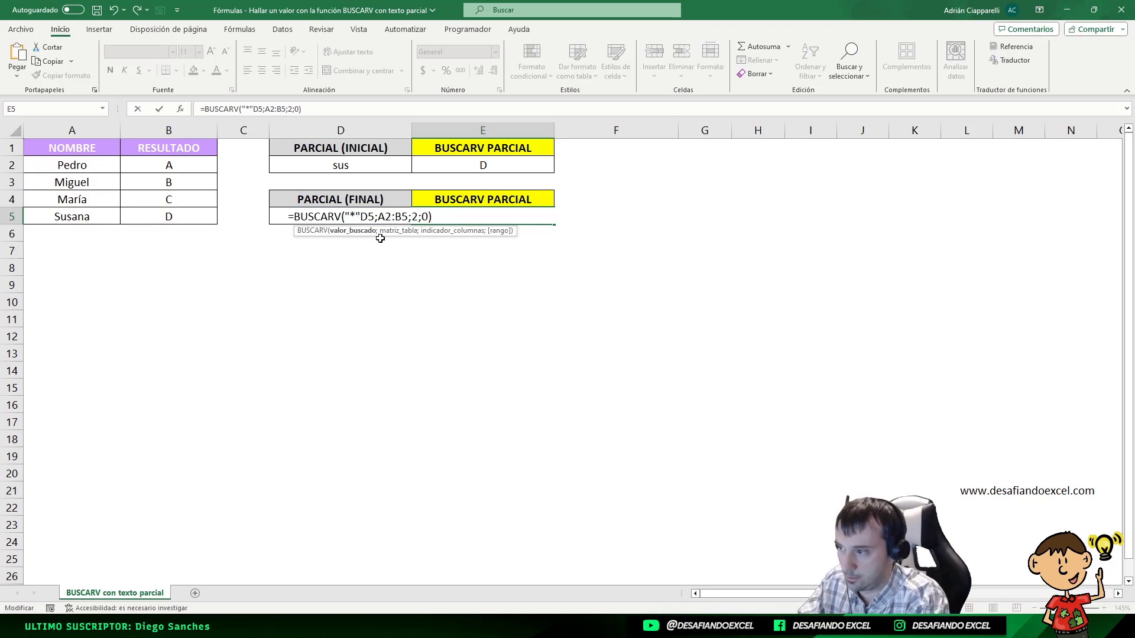
text(&)
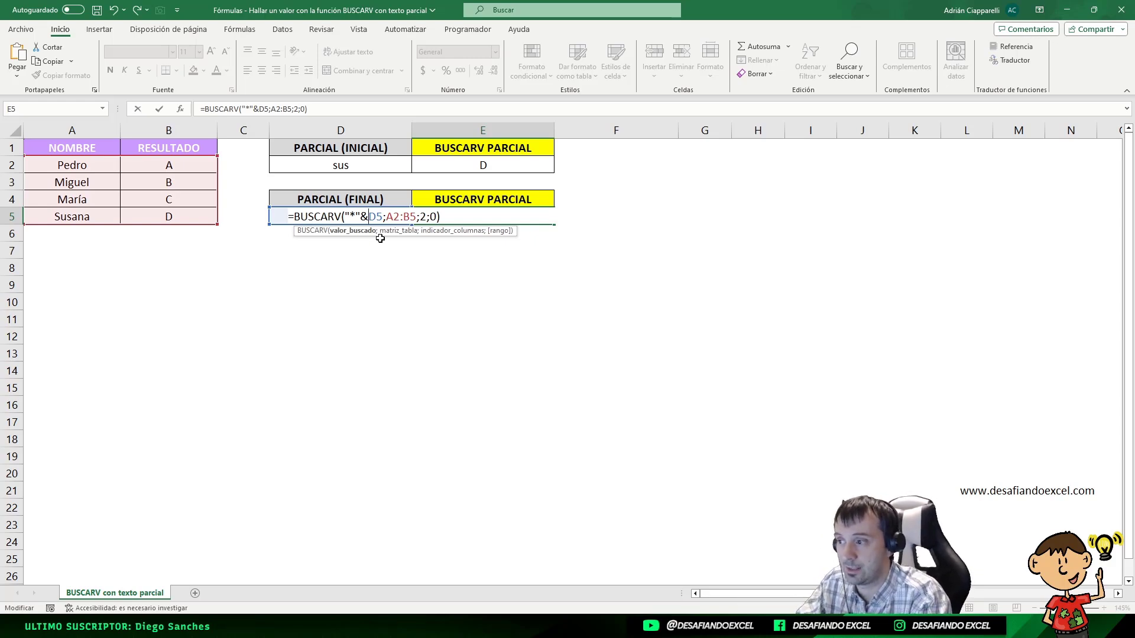
click(372, 214)
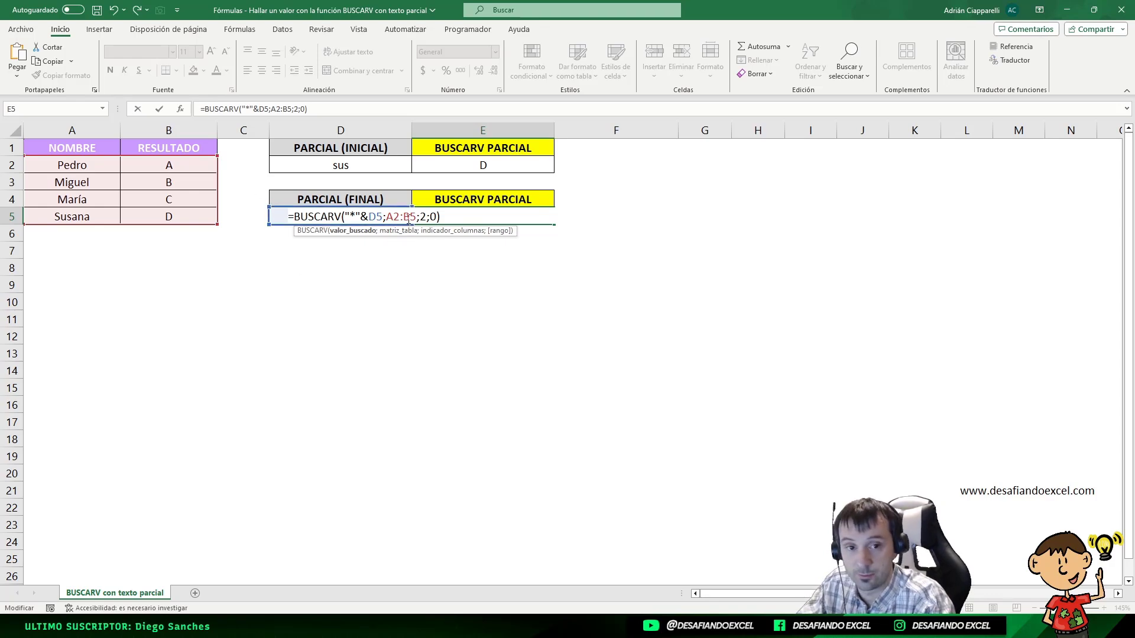
key(Return)
Step: Check the E5 lookup against the names in A2:A5 and the result beside the name in A3
click(489, 218)
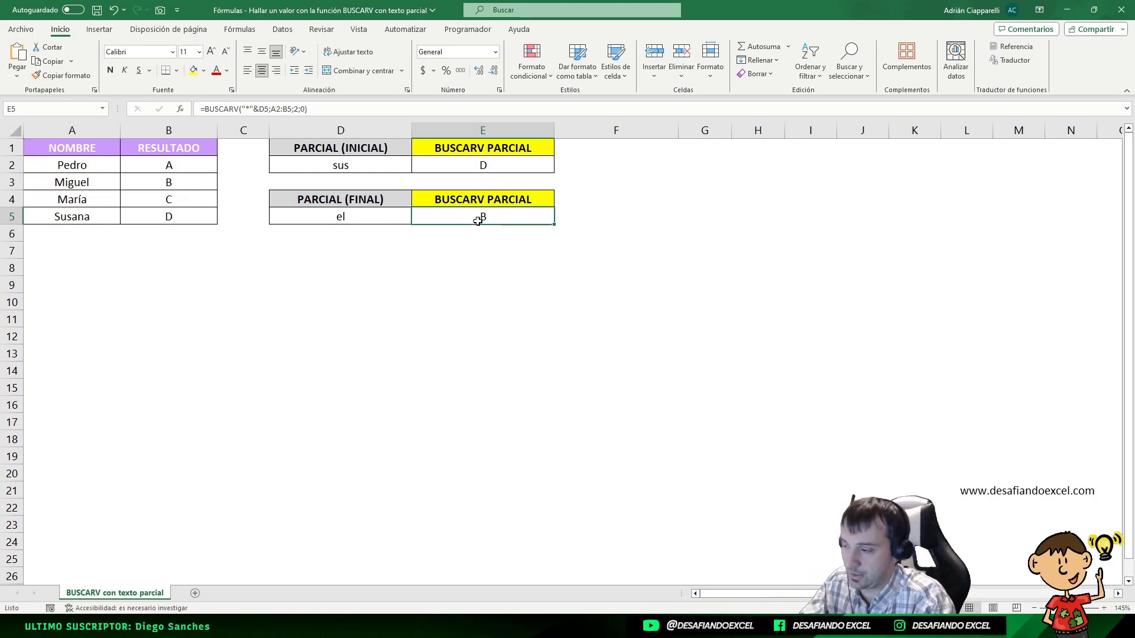
drag(85, 165, 67, 216)
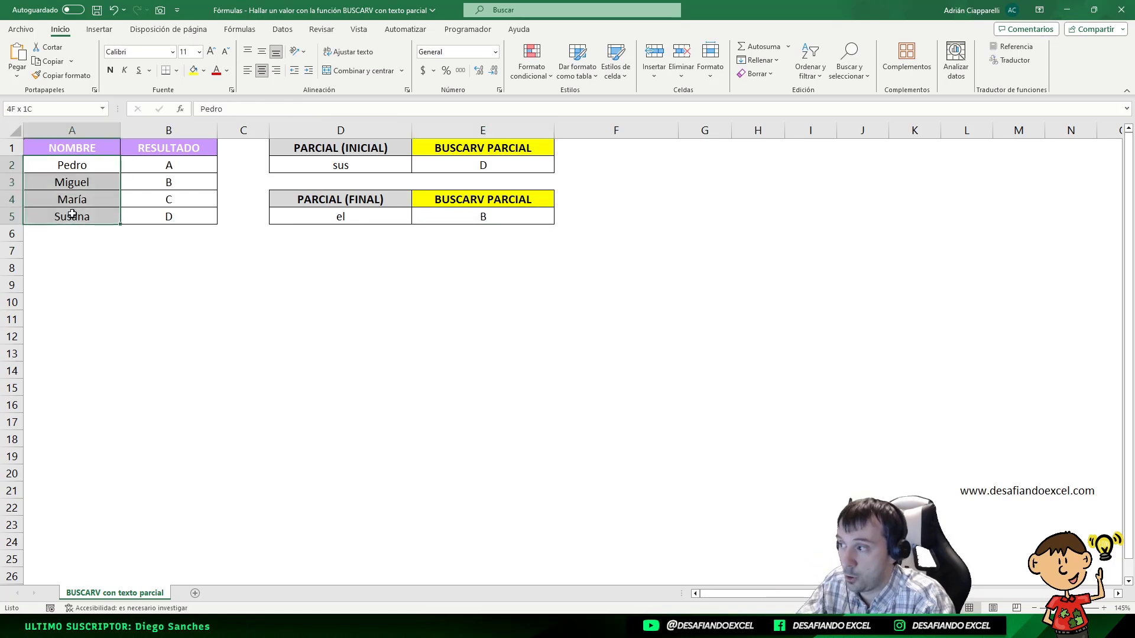
click(102, 182)
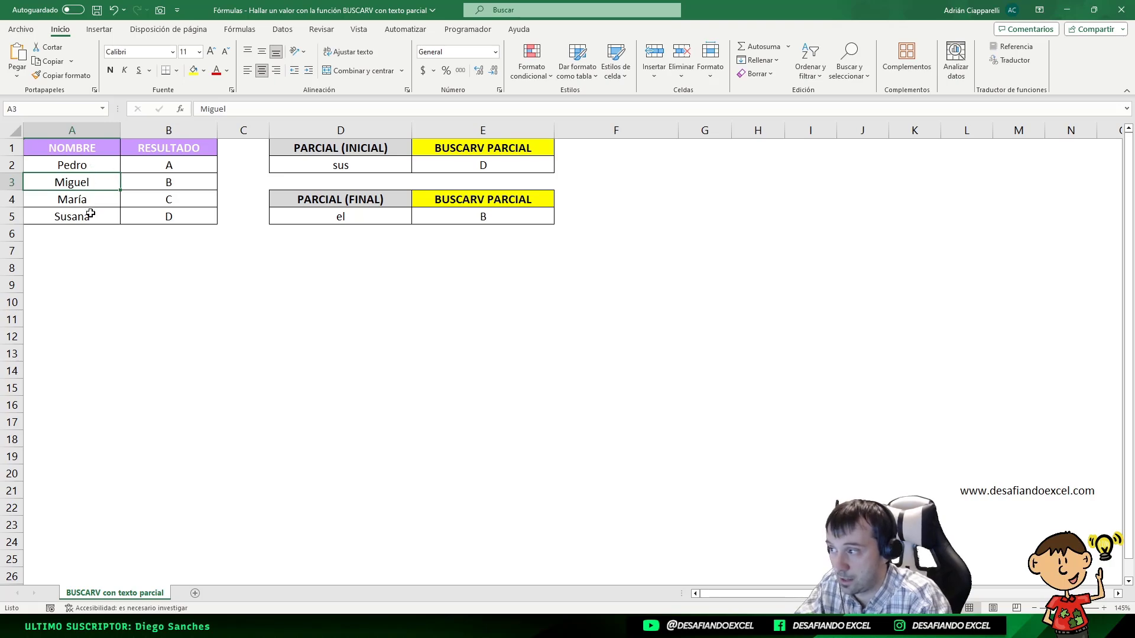
click(158, 181)
click(504, 212)
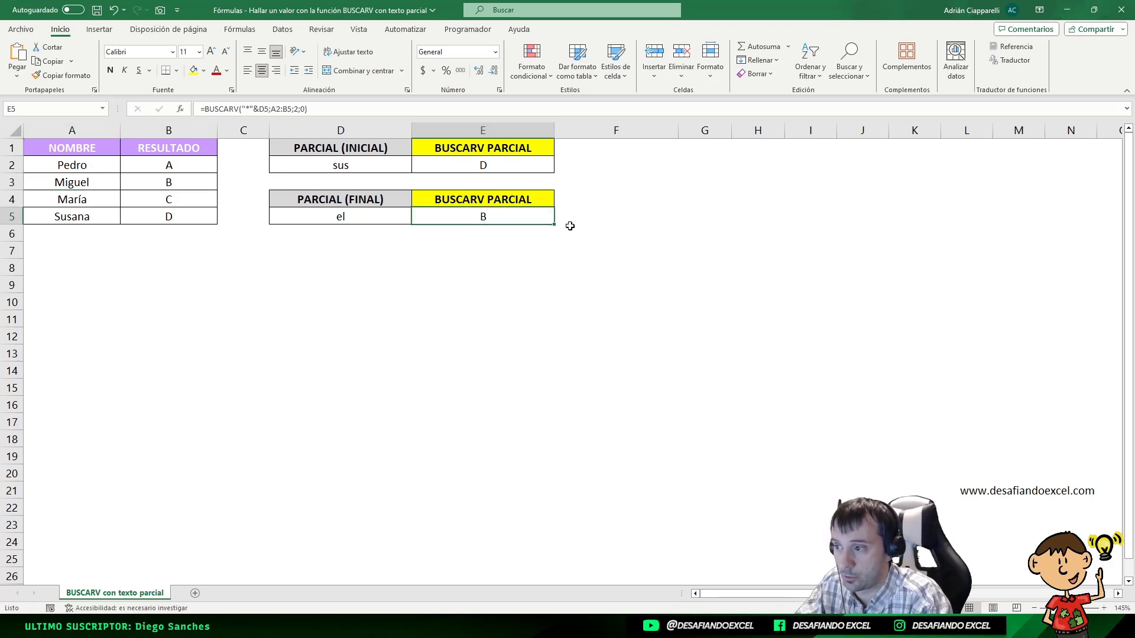